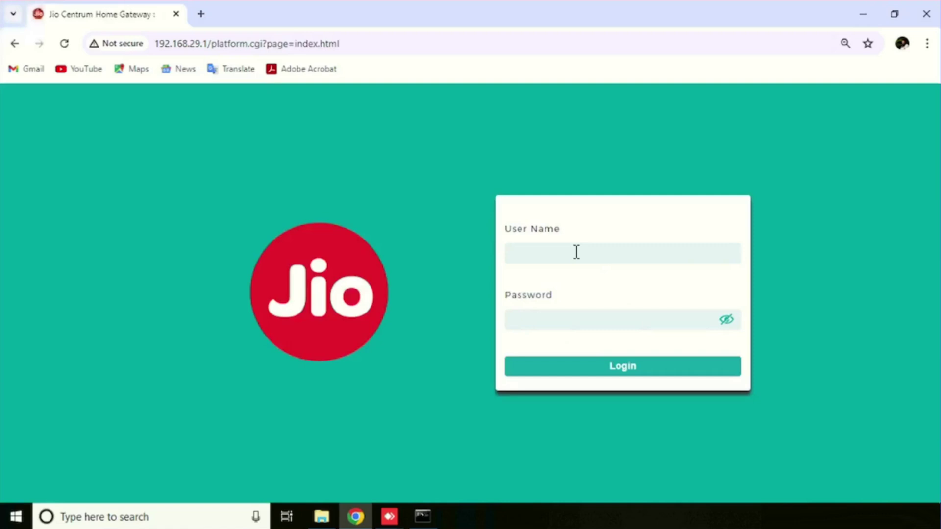
Sign in to the gateway as admin with the router password.
text(adm)
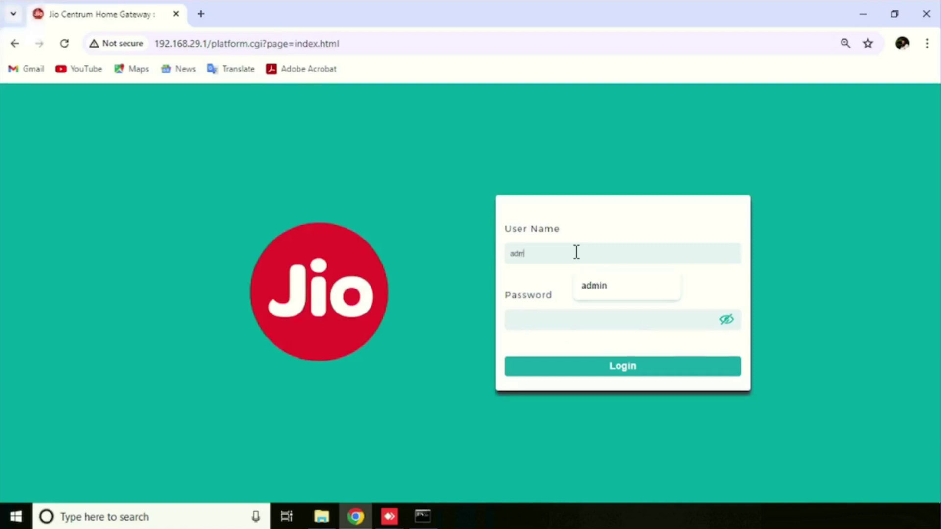
text(in)
key(Tab)
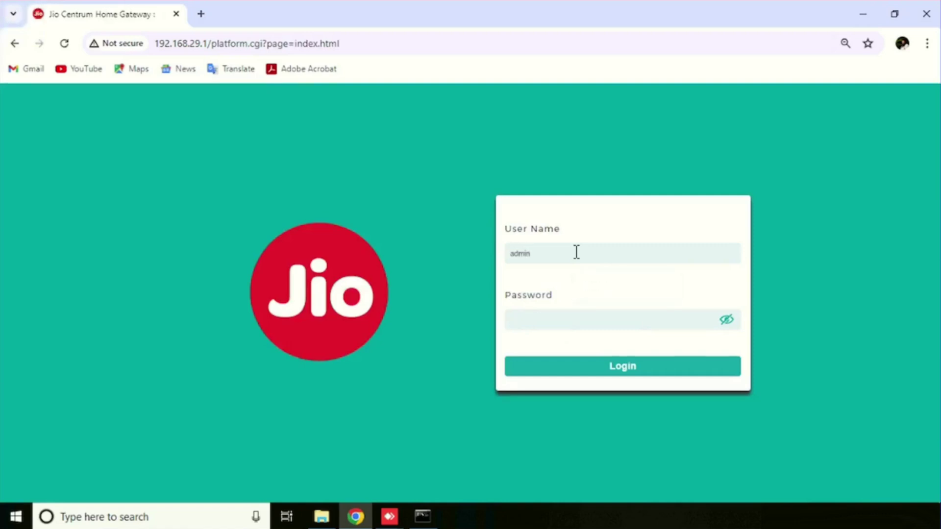
text(Jiocentrum)
key(Return)
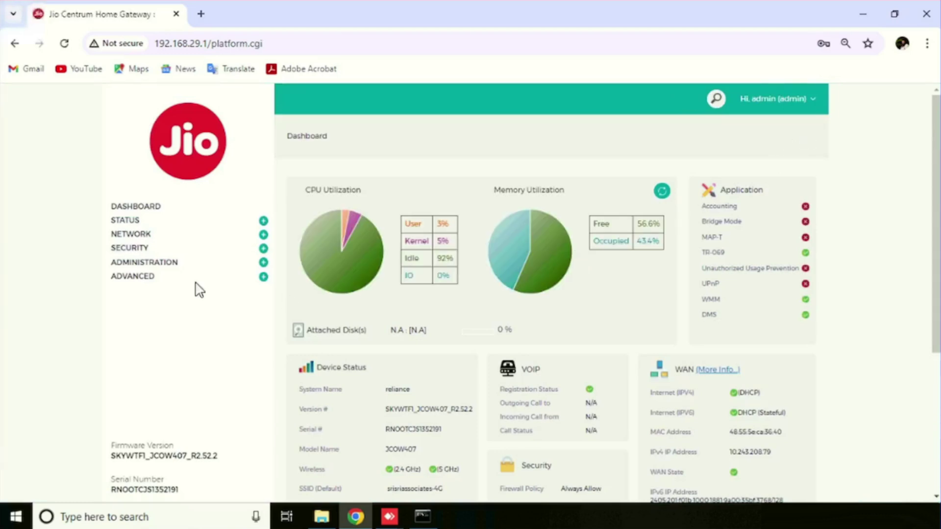
Go to NETWORK > Wireless and show the Profiles list with Jio_1 to Jio_6.
click(143, 240)
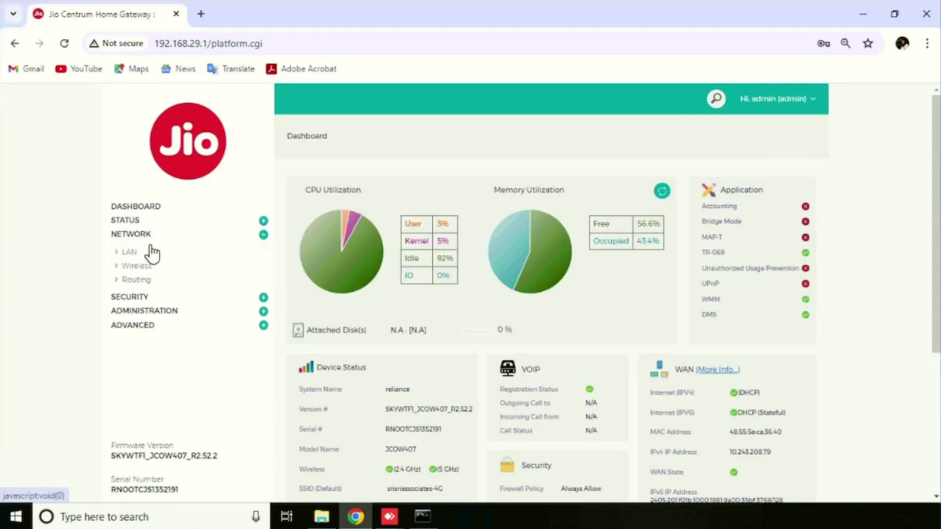
click(145, 267)
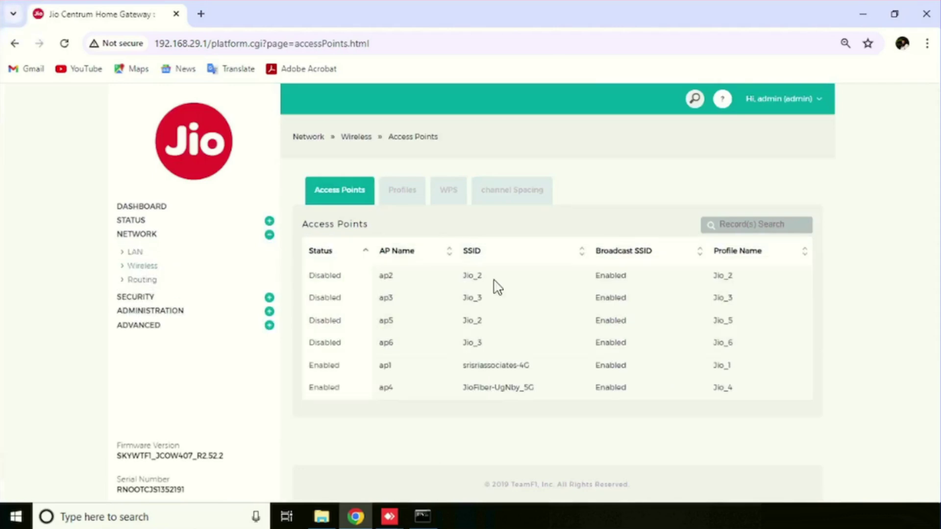
click(632, 276)
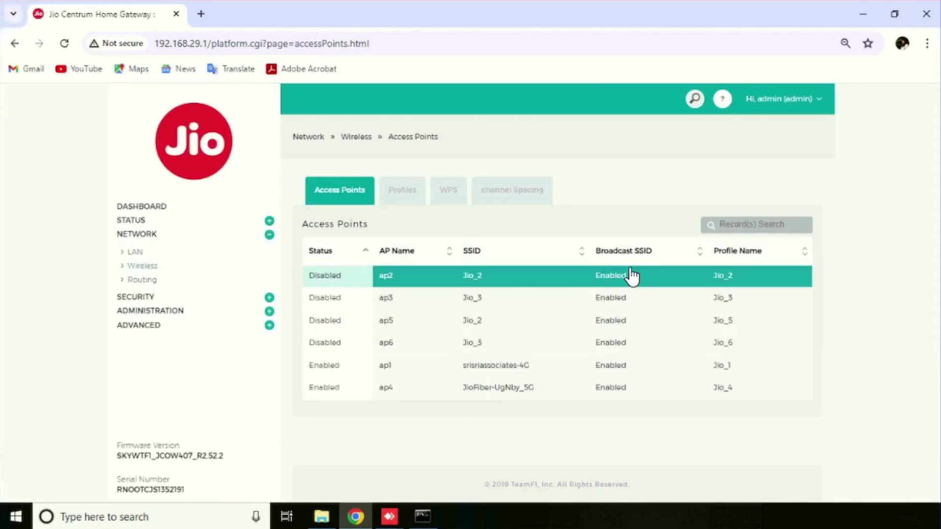
click(404, 192)
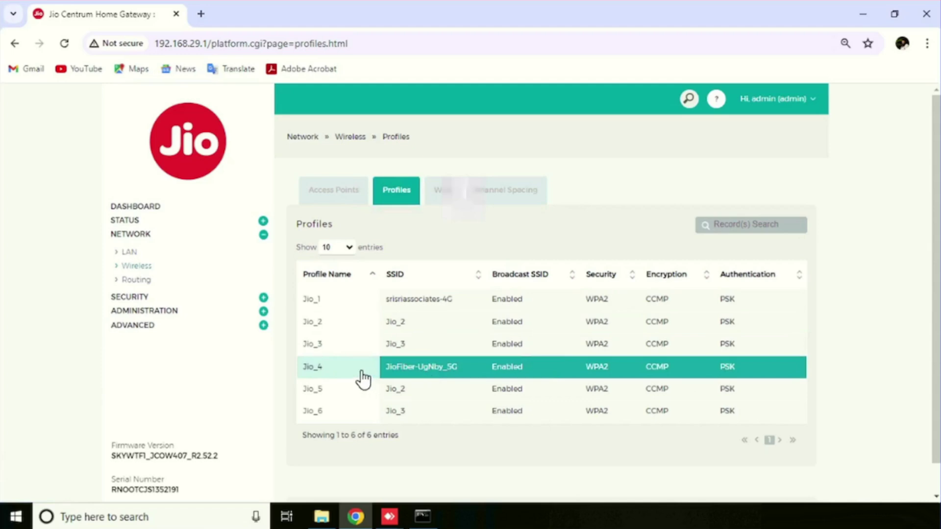
click(334, 310)
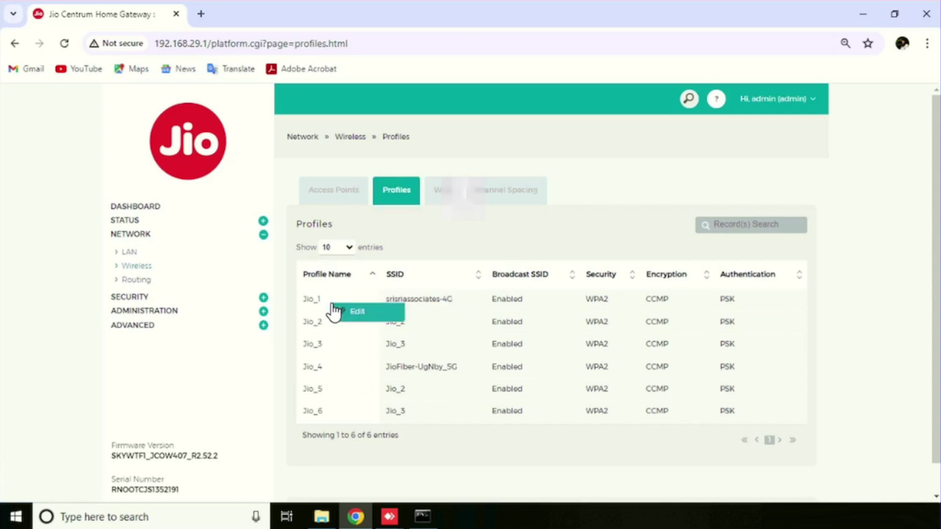
click(363, 316)
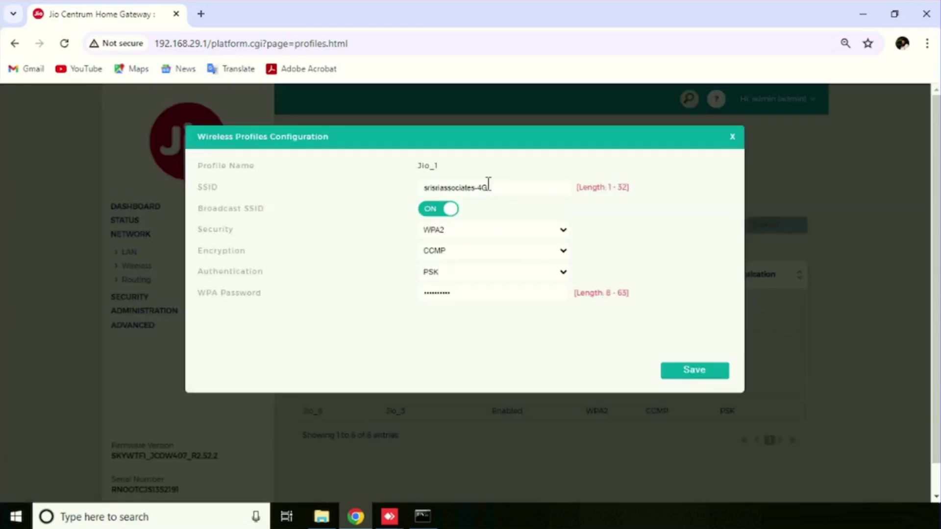
drag(488, 188, 324, 194)
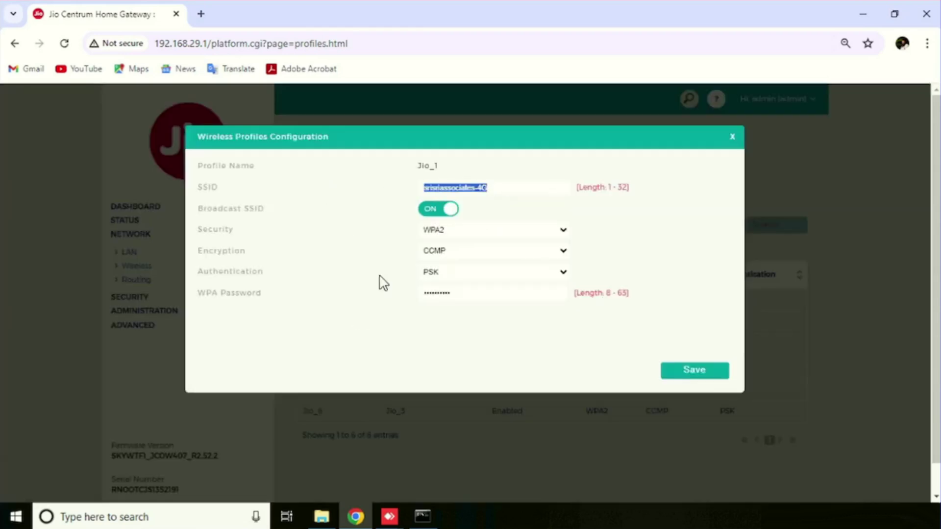
click(473, 294)
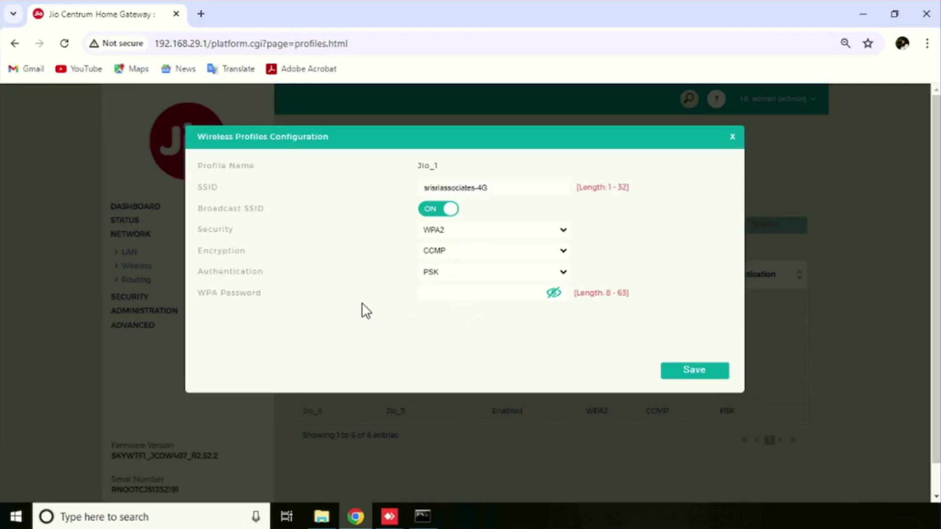
click(555, 275)
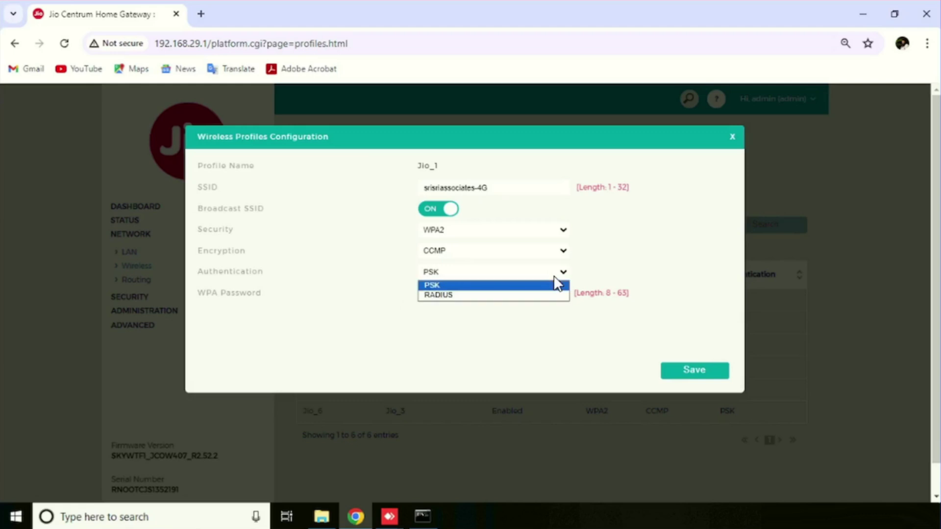
click(618, 256)
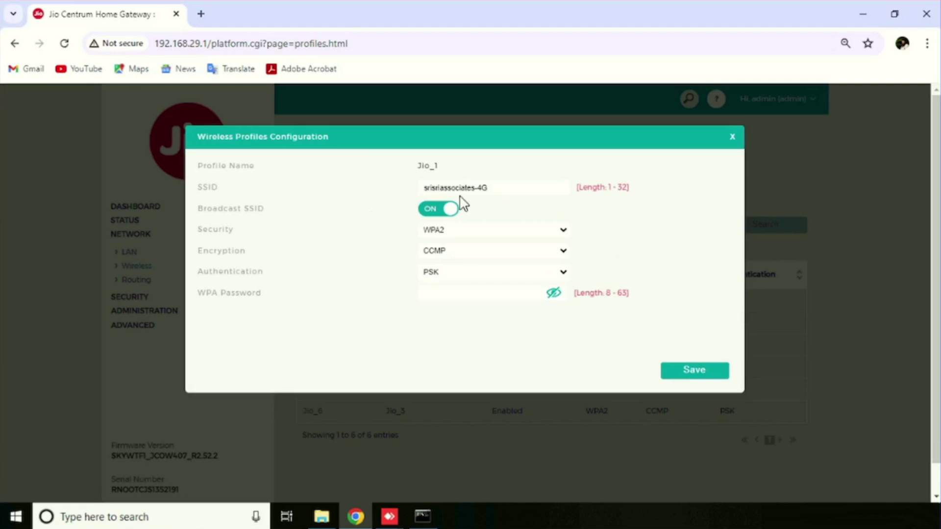
click(733, 140)
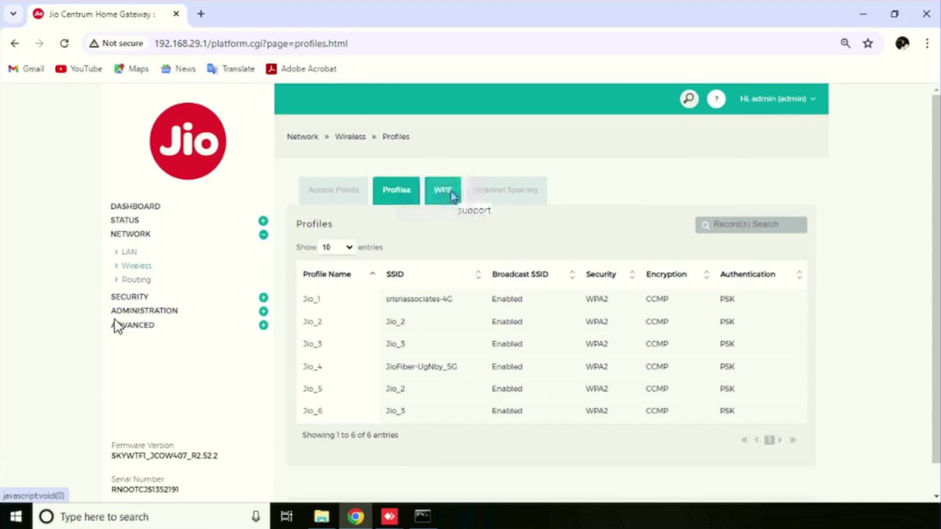
Go to SECURITY > Firewall > Port Forwarding and reset the page zoom to 100%.
click(130, 296)
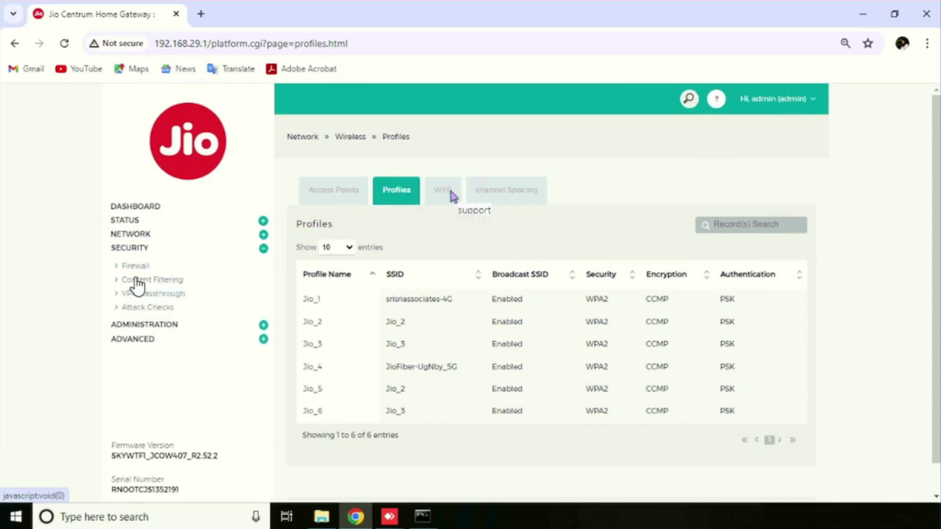
click(139, 272)
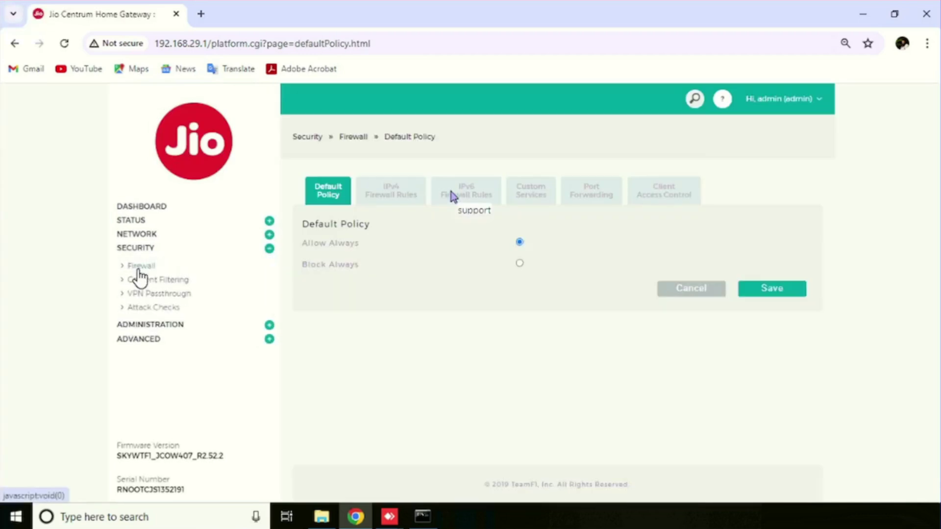
click(598, 196)
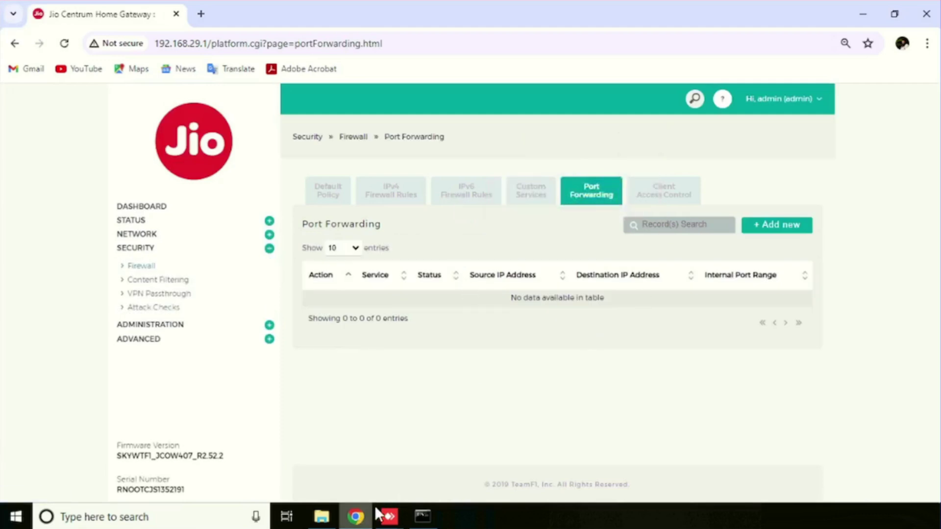
key(ctrl+0)
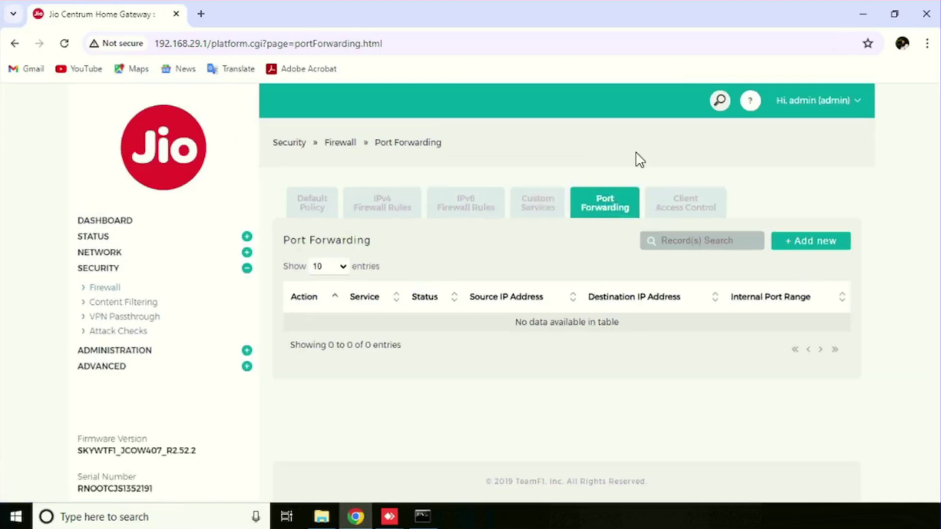
click(823, 245)
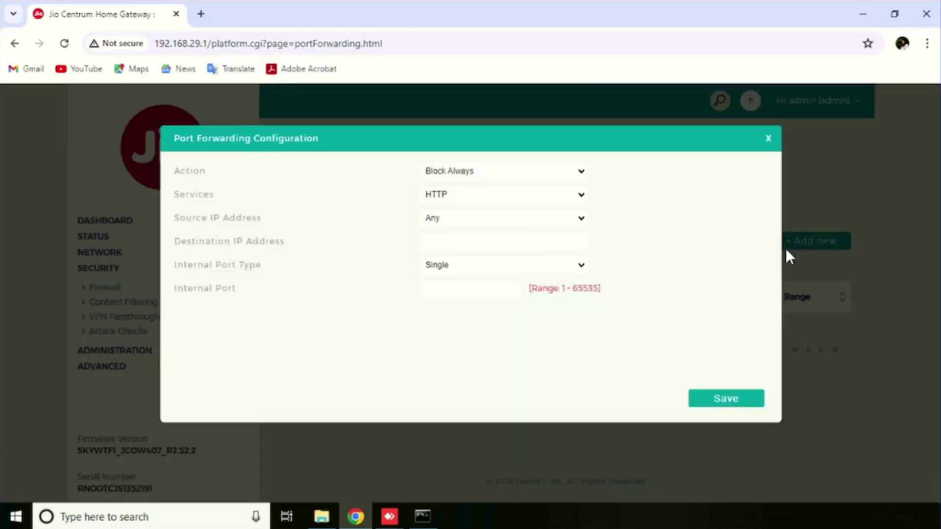
click(474, 196)
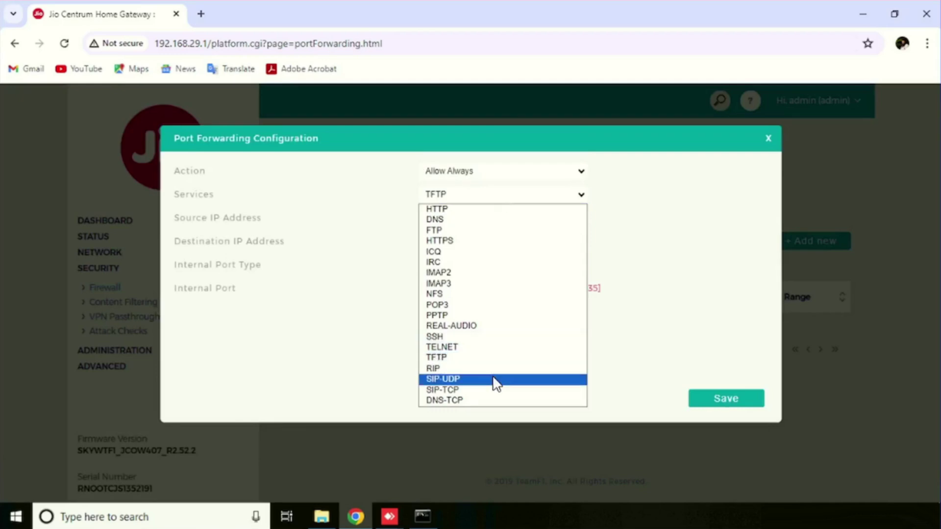
click(340, 204)
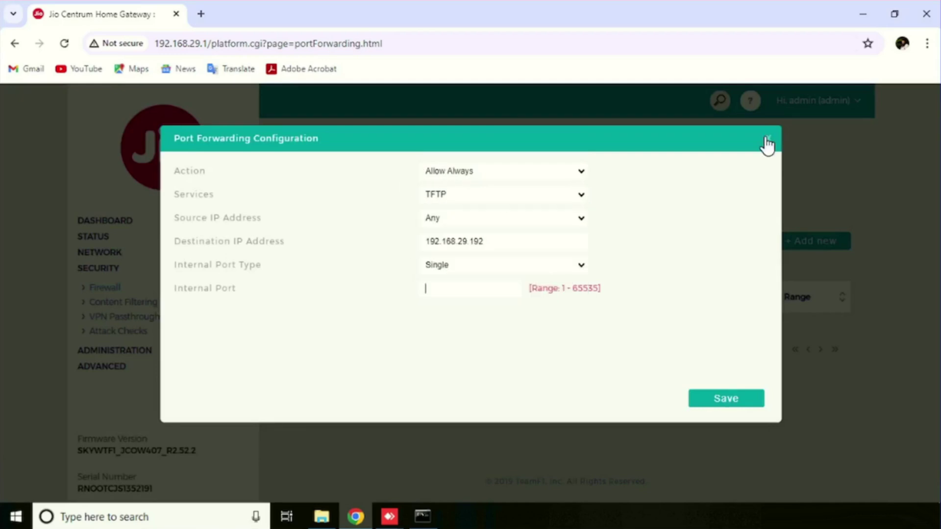
click(767, 139)
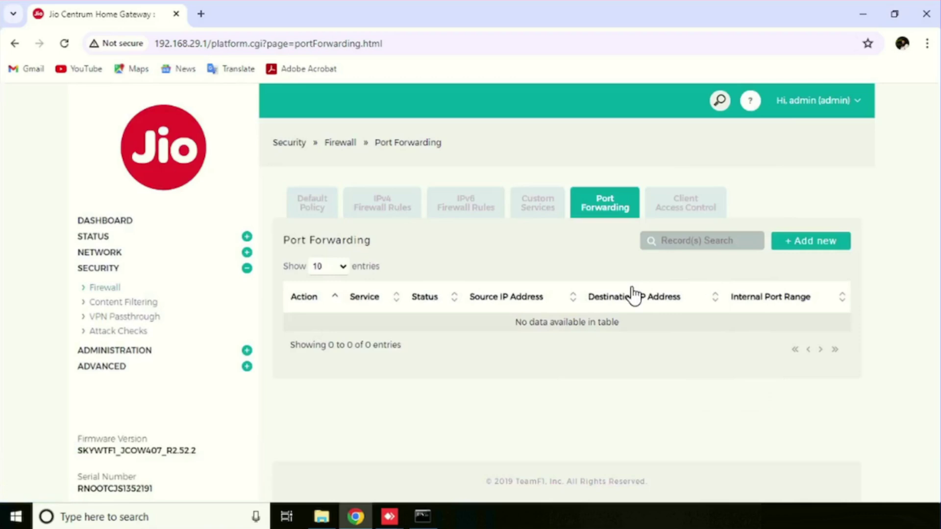
Start a new custom service named RDP using the TCP protocol.
click(539, 212)
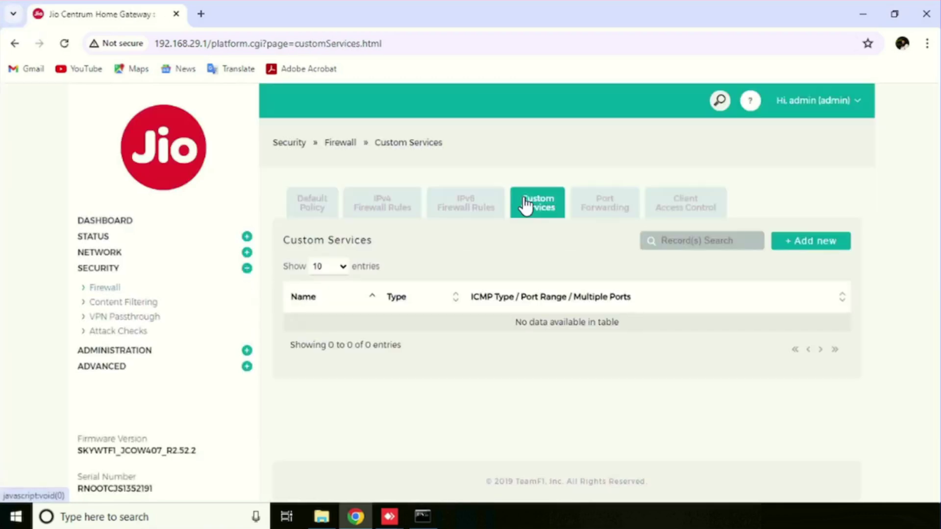
click(807, 241)
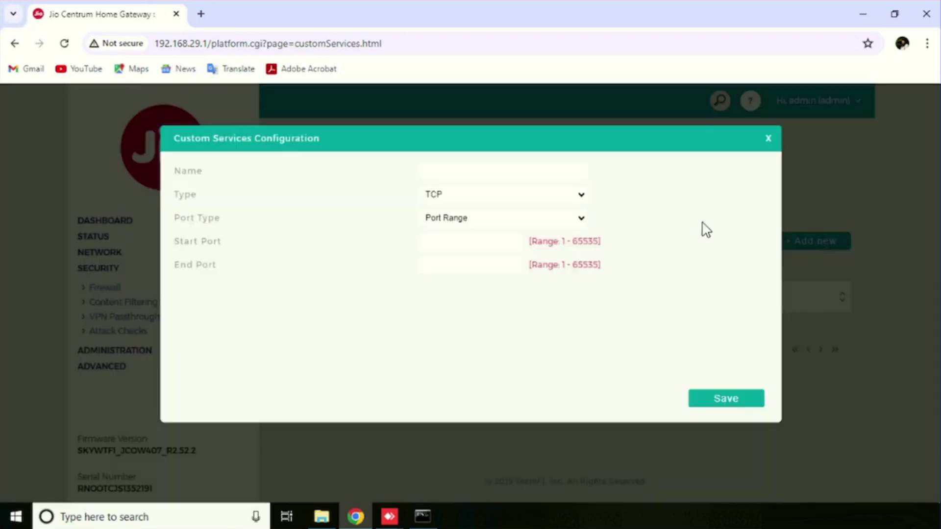
click(453, 171)
text(RD)
text(P)
click(468, 193)
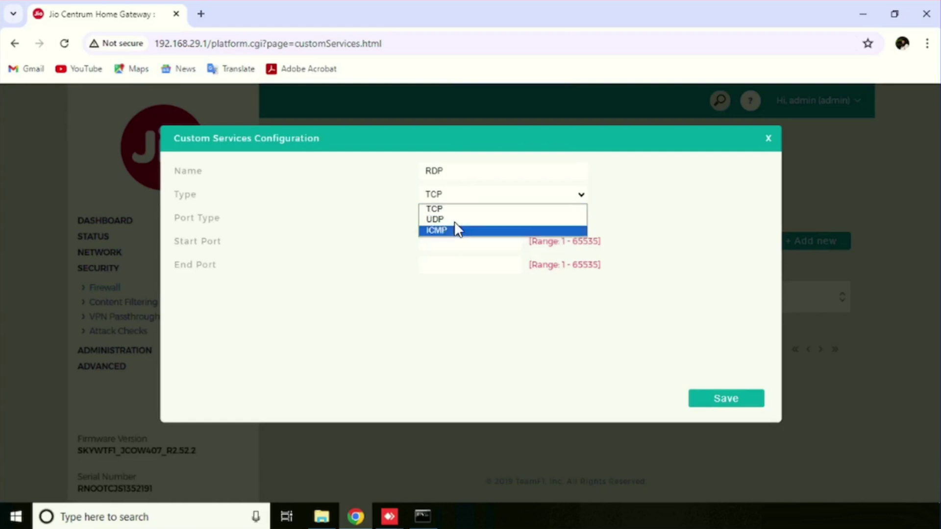
click(469, 209)
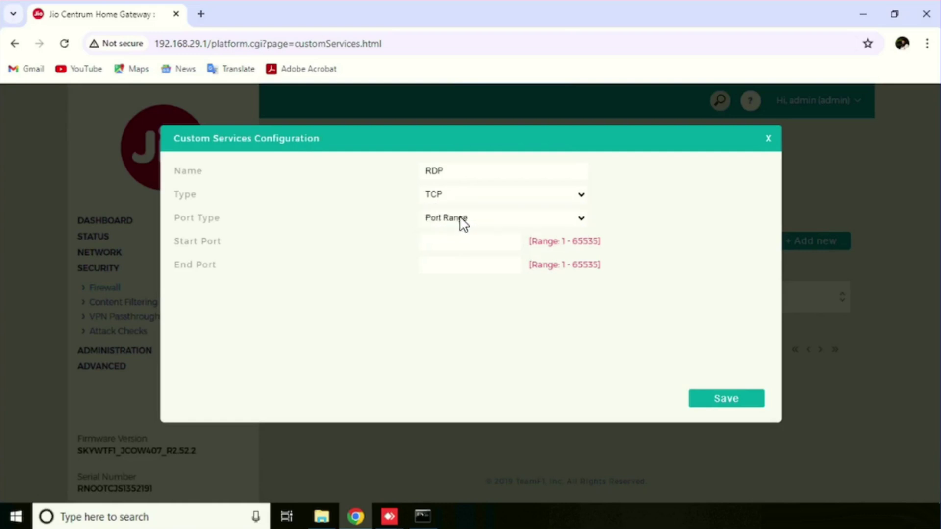
Give the RDP service a port range of 3389–3389, save it, and return to Port Forwarding.
click(463, 222)
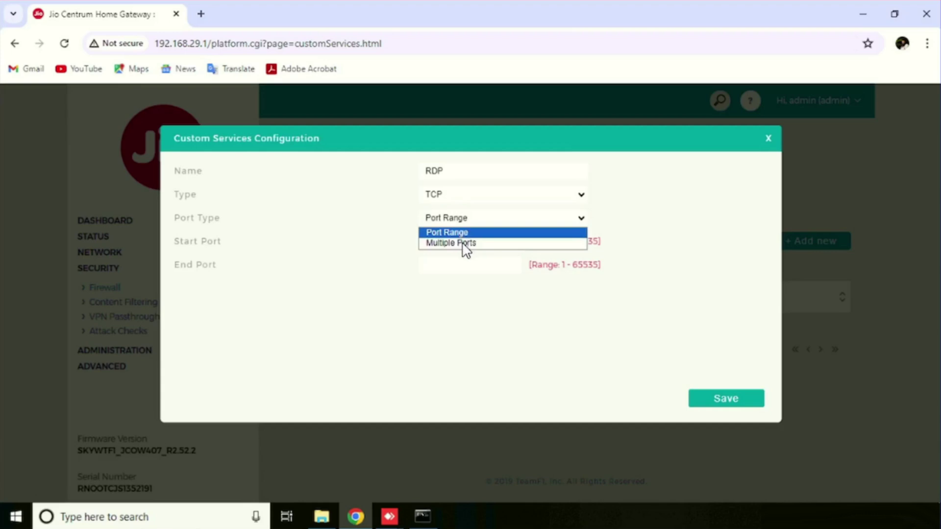
click(464, 245)
click(479, 220)
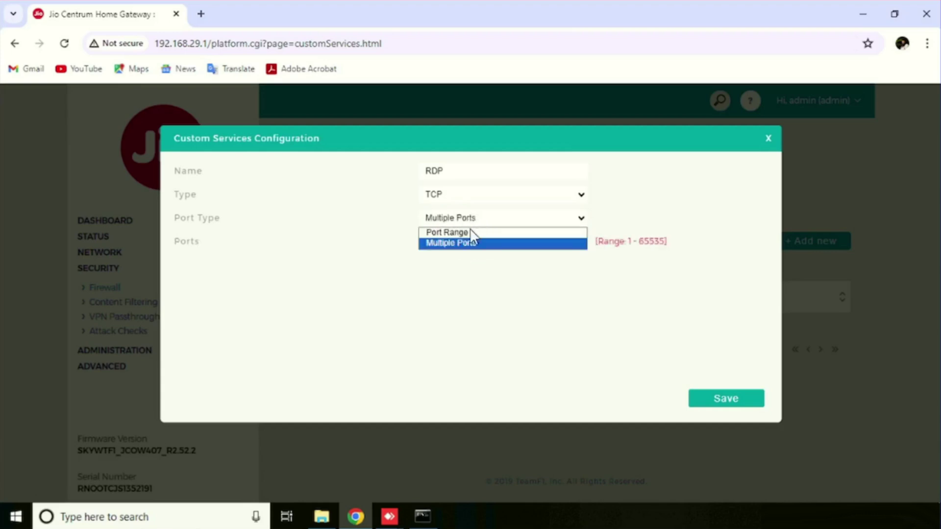
click(466, 232)
click(485, 239)
text(3389)
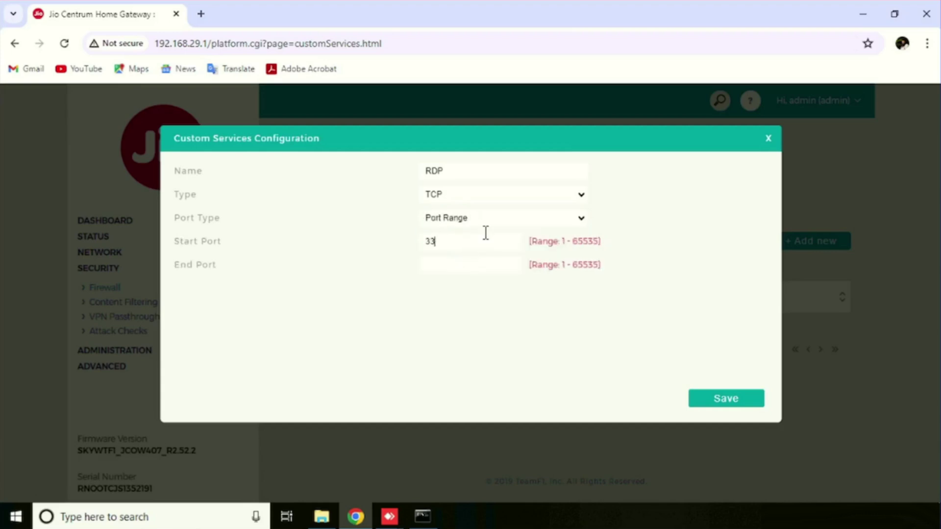
click(455, 265)
text(3389)
click(729, 405)
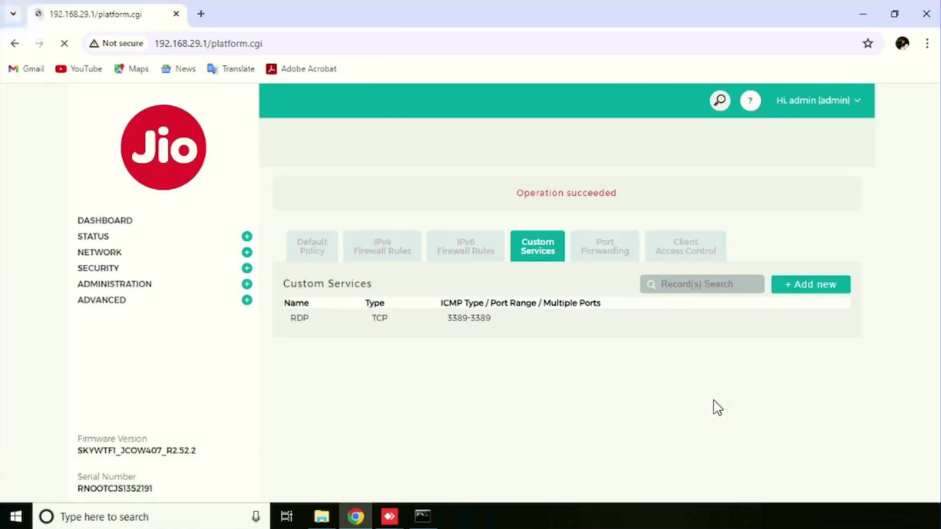
click(587, 250)
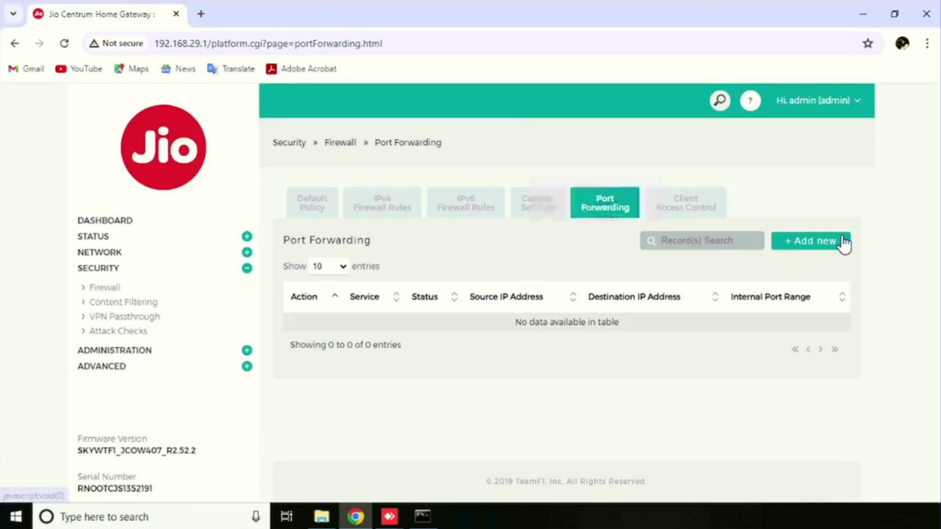
Add a forwarding rule with action Allow Always, service RDP and source IP Any.
click(854, 251)
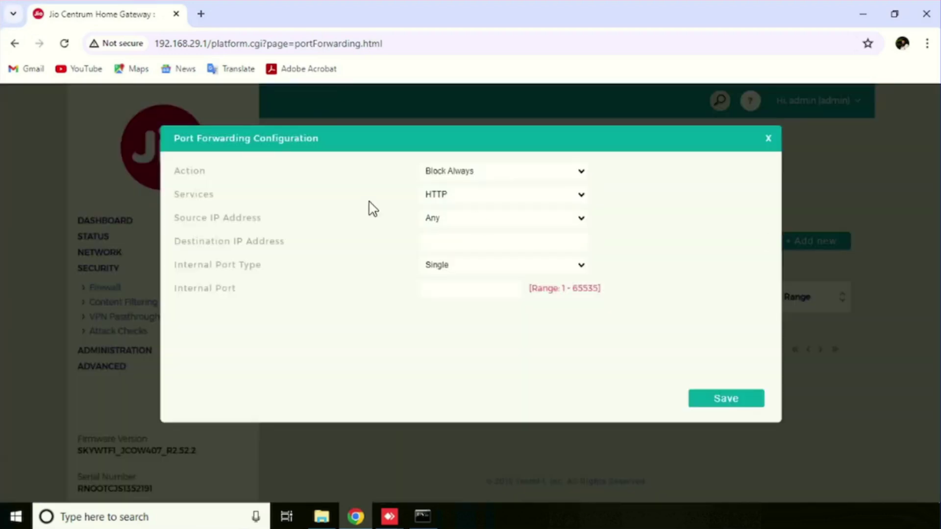
click(494, 179)
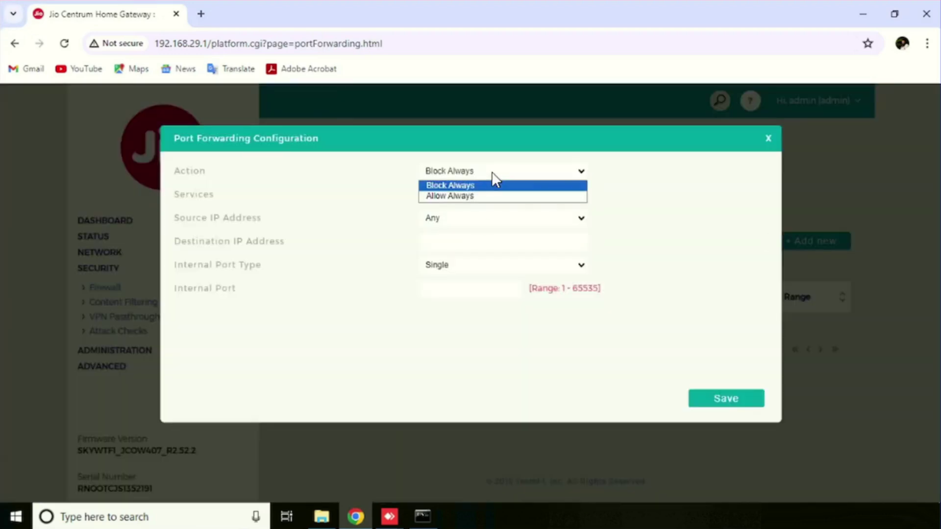
click(457, 195)
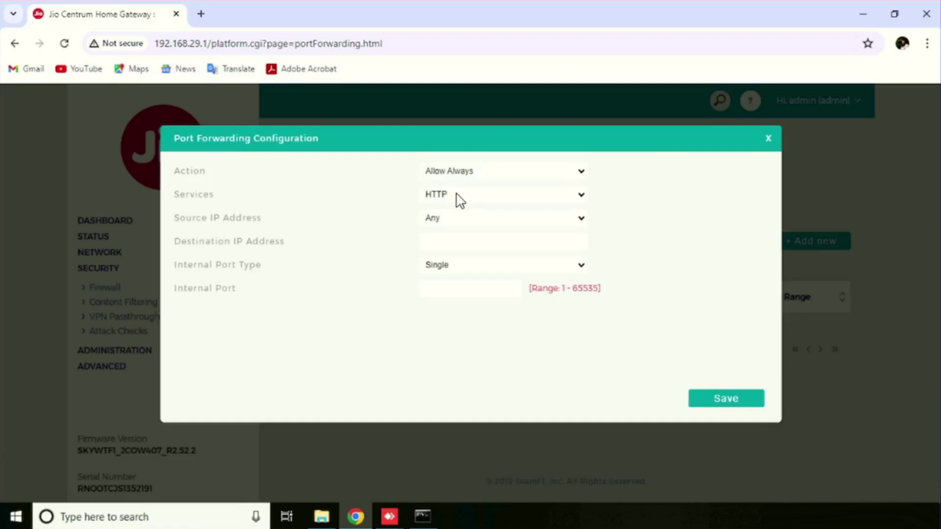
click(460, 198)
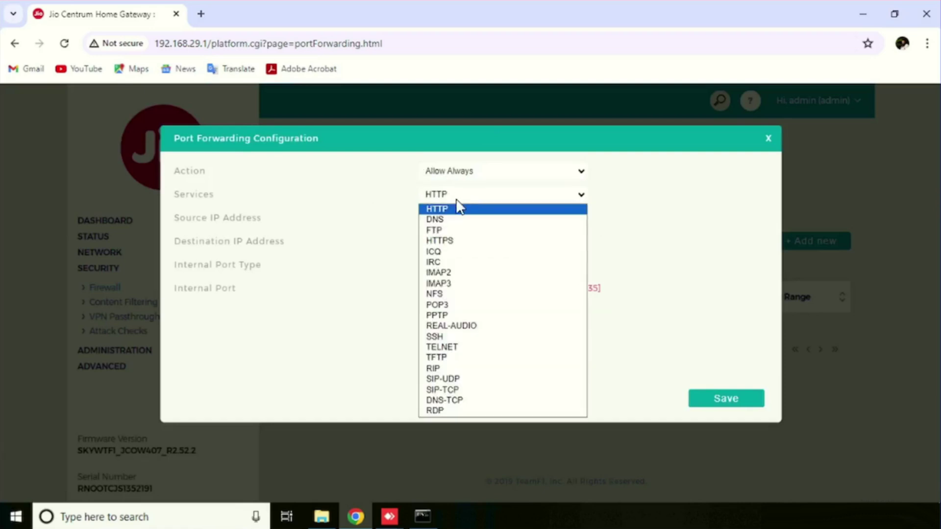
click(443, 411)
click(471, 218)
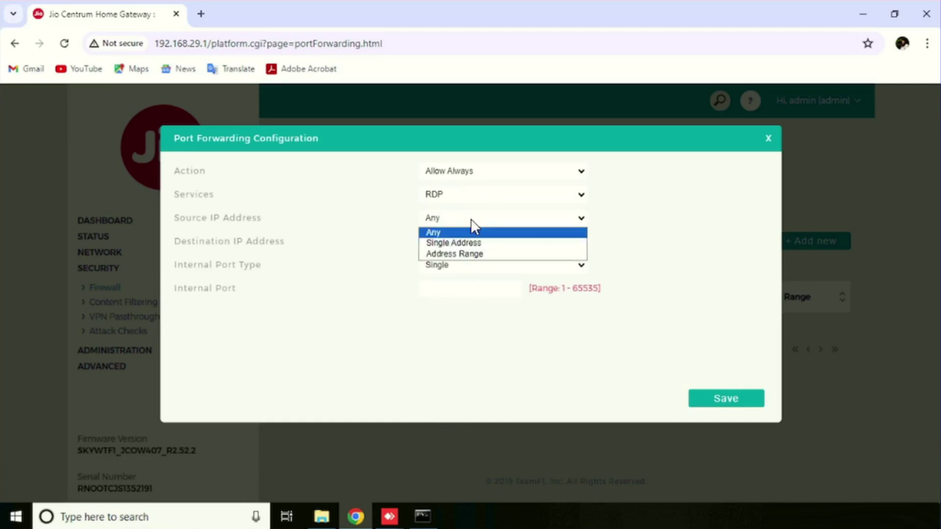
click(462, 245)
click(442, 240)
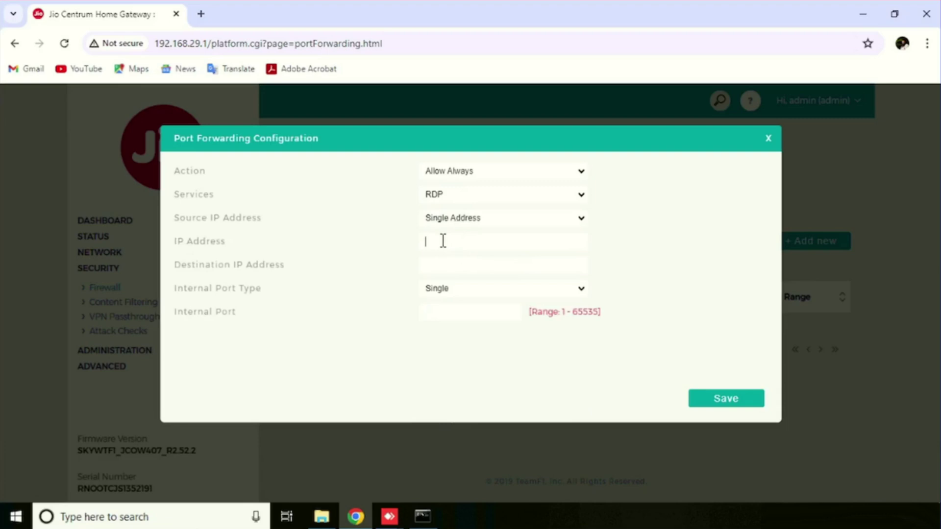
click(459, 218)
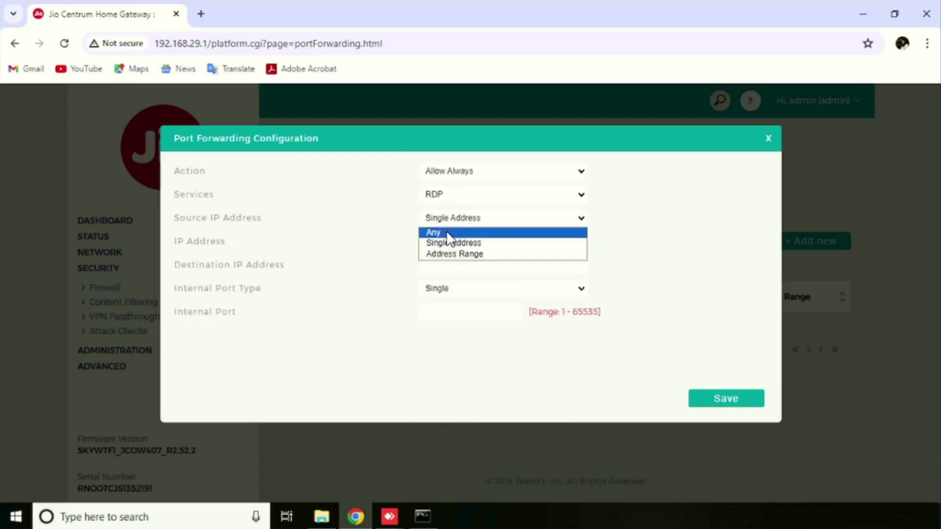
click(448, 234)
Set destination 192.168.29.192, internal port 3389, and internal port type Internal Port Range.
click(455, 238)
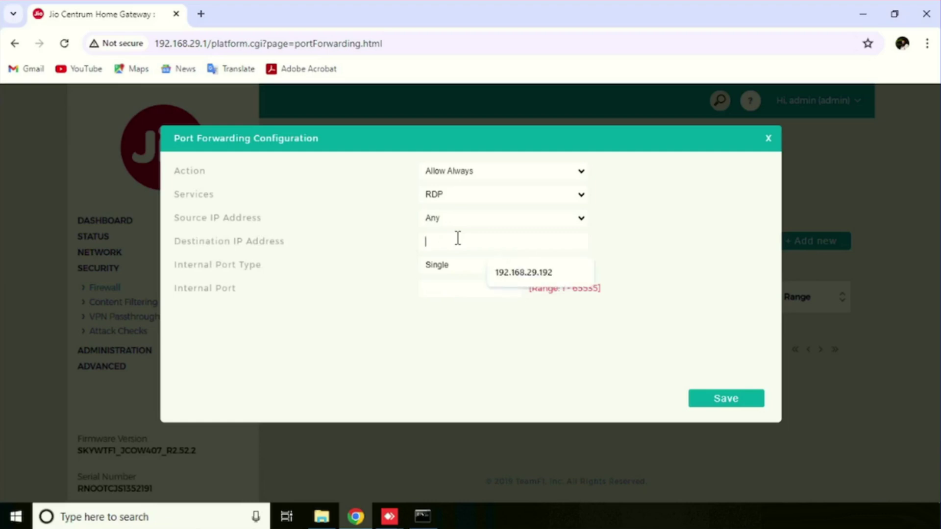
click(547, 273)
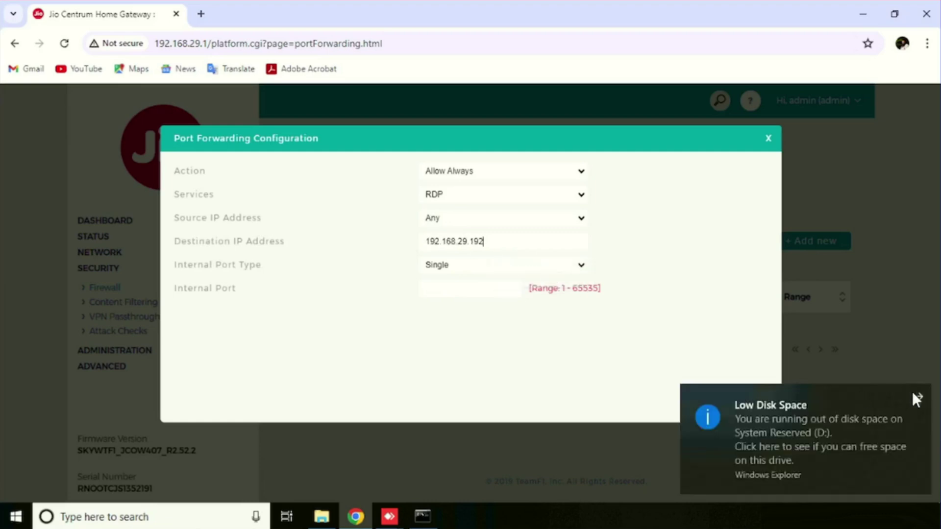
click(465, 282)
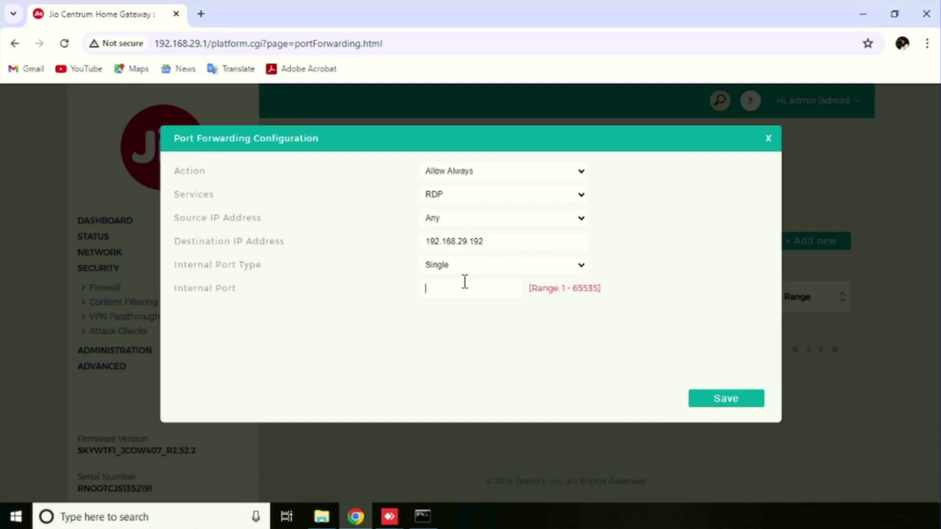
text(3389)
click(540, 269)
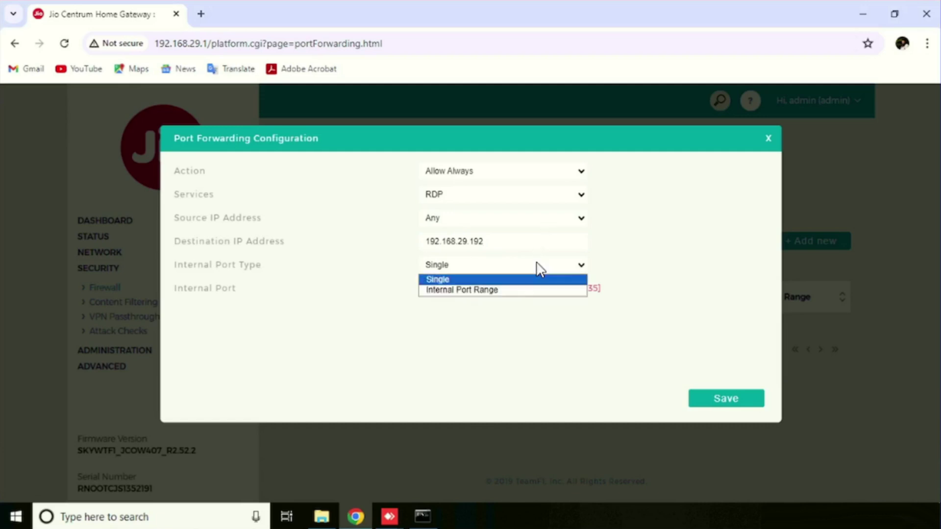
click(668, 282)
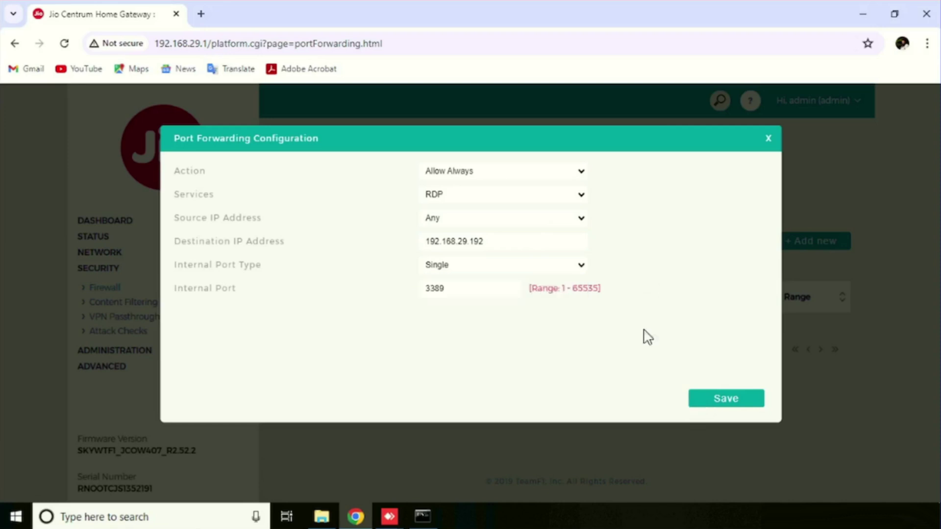
click(571, 267)
click(464, 291)
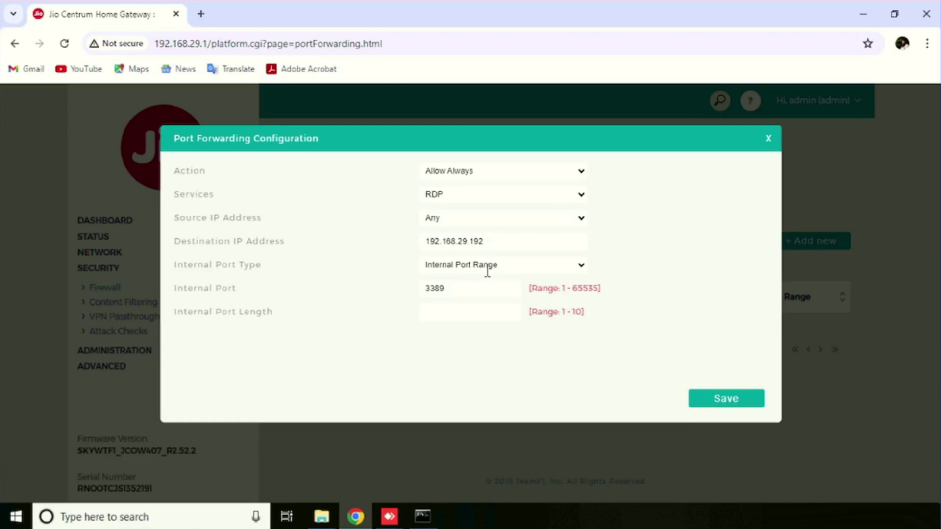
click(491, 268)
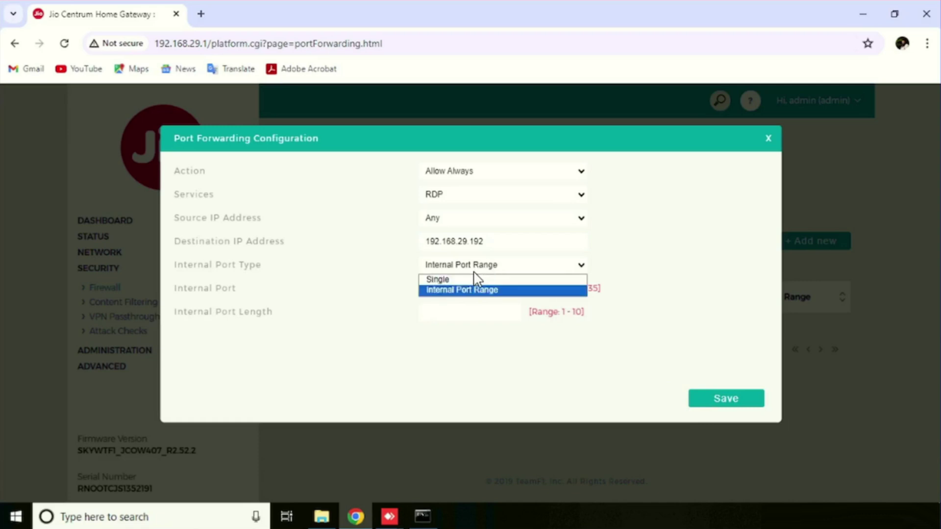
Change the rule's internal port type back to Single for port 3389.
click(474, 271)
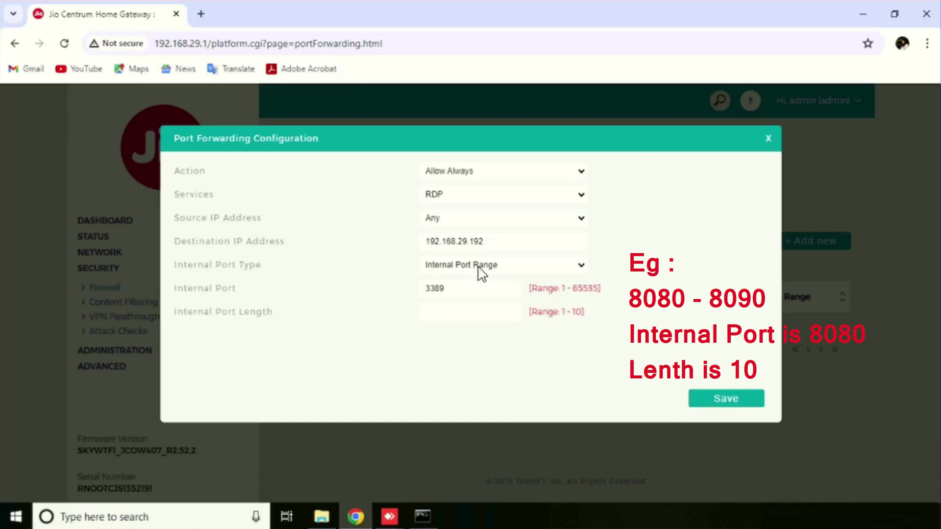
click(478, 267)
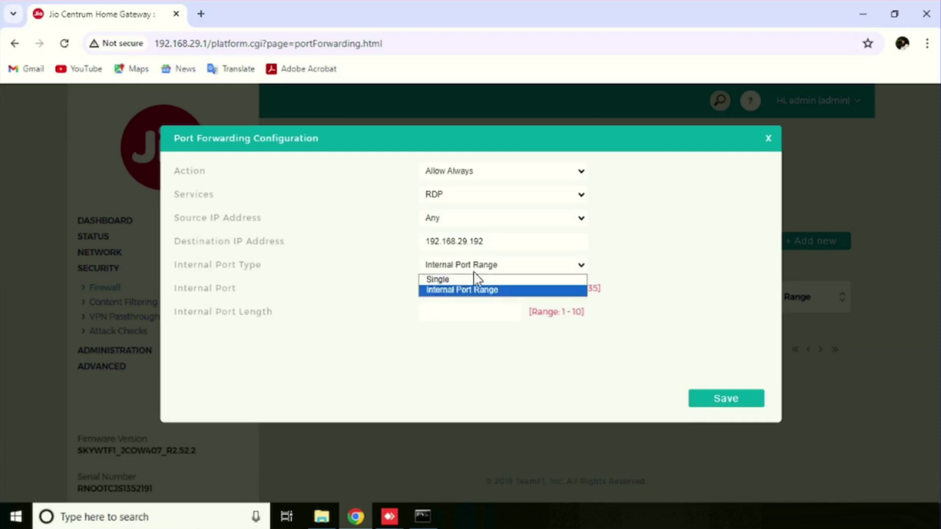
click(465, 277)
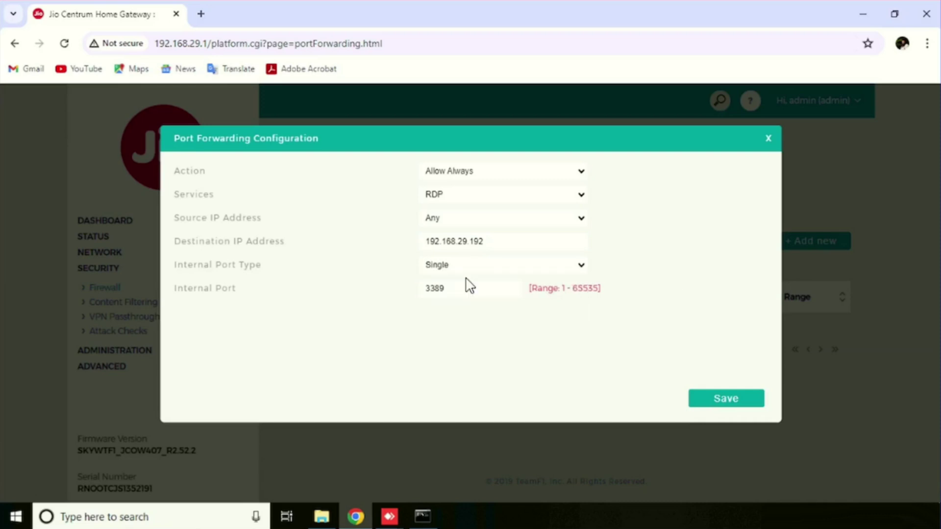
Save the RDP forwarding rule and zoom the page out.
click(706, 400)
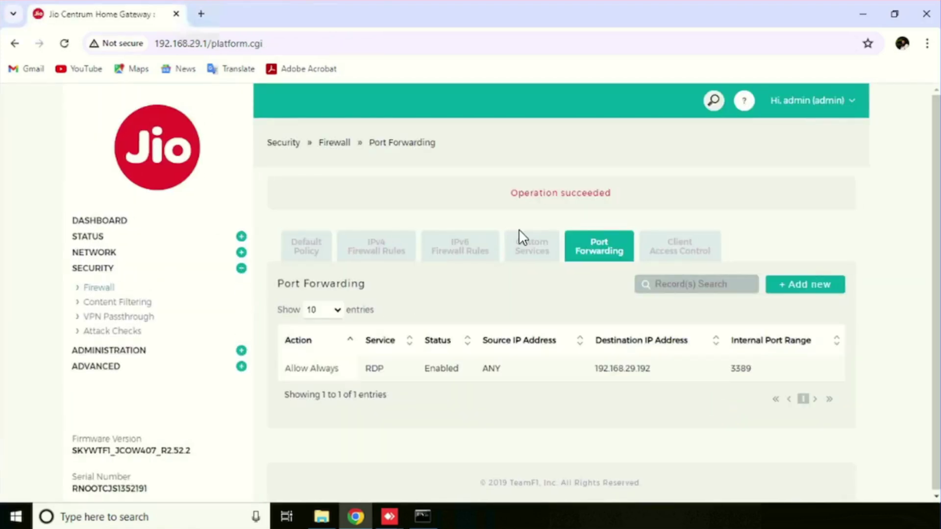
key(ctrl+minus)
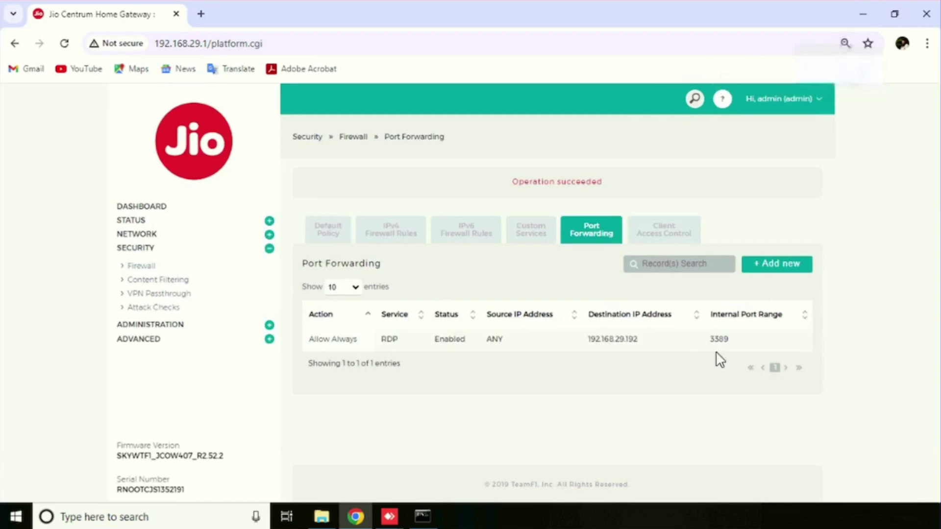
Delete the RDP forwarding rule from the Port Forwarding table.
right_click(513, 335)
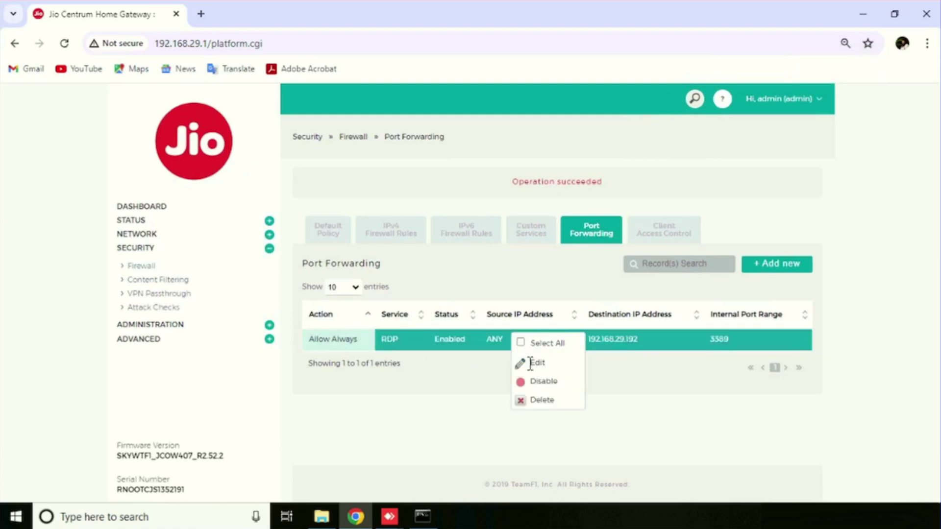
drag(529, 371, 559, 369)
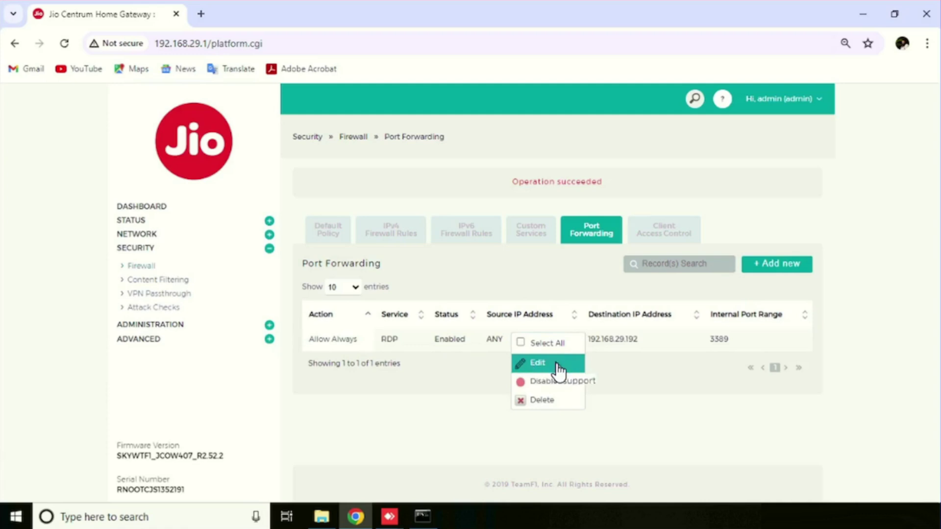
click(548, 400)
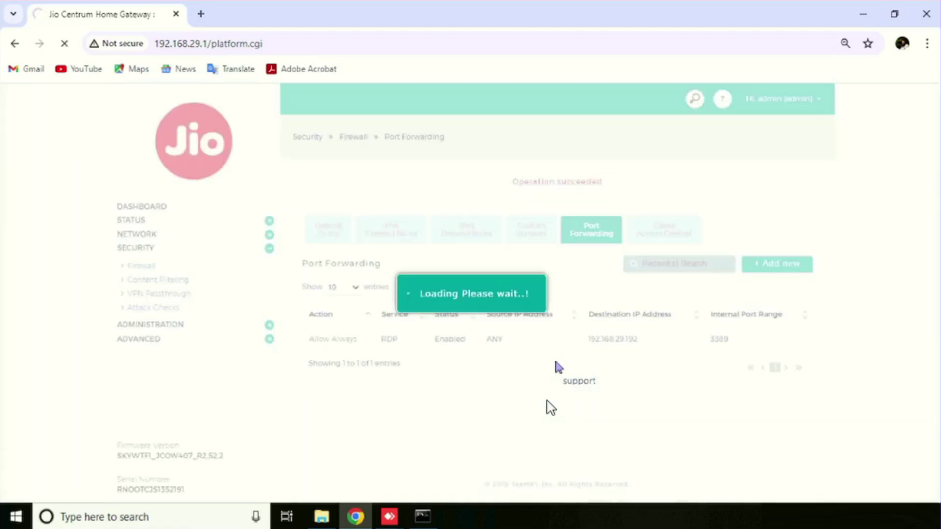